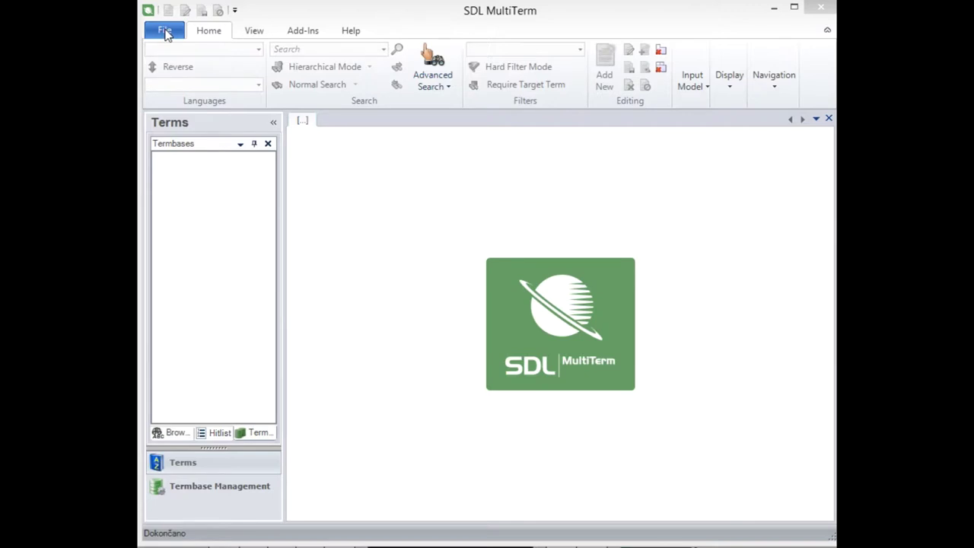
- Create a new termbase file named New Termbase.sdltb in the prev-teh-RUHR folder
click(166, 32)
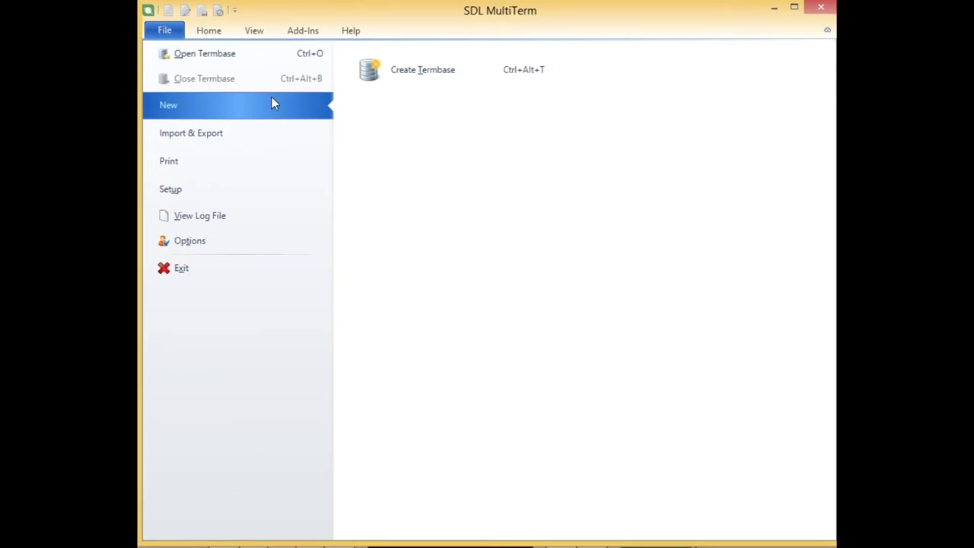
click(415, 68)
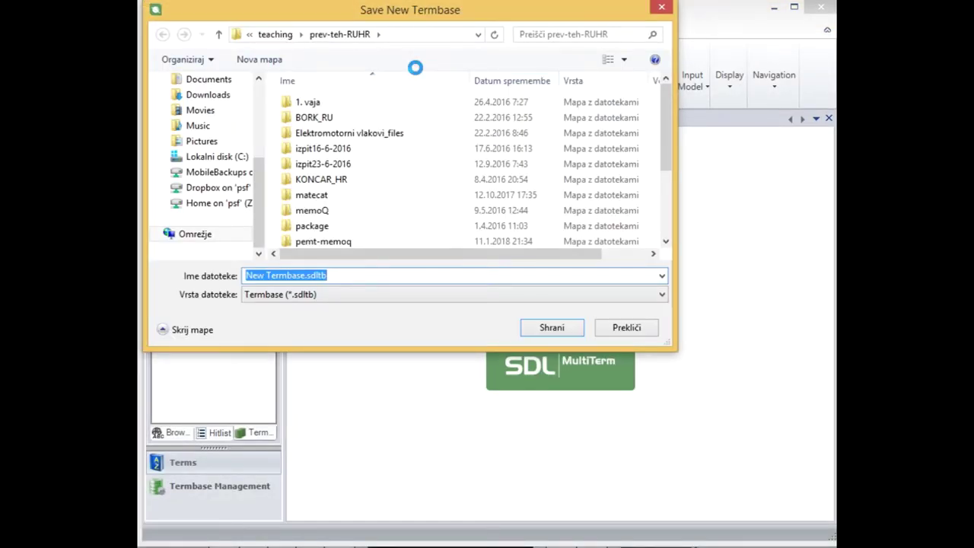
click(540, 331)
click(472, 297)
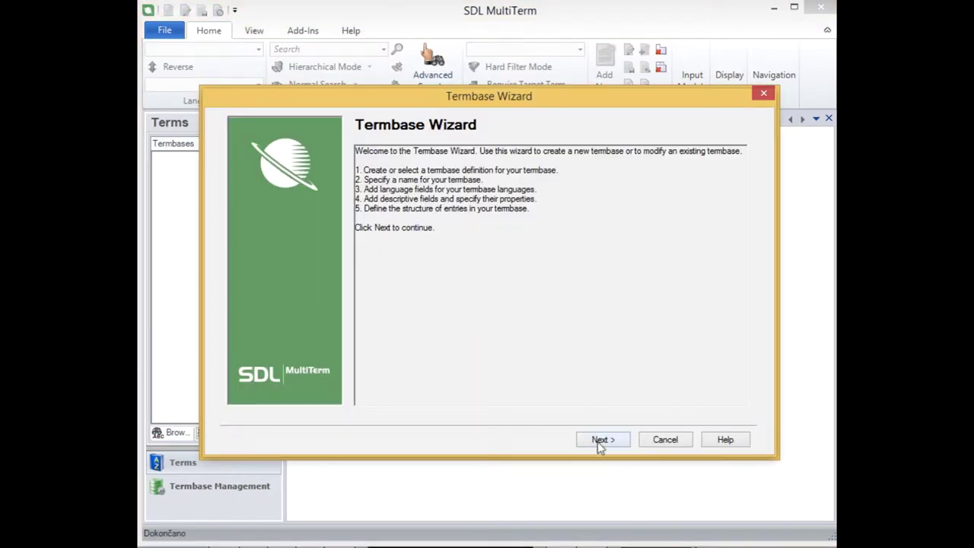
- Define the termbase from scratch and give it the friendly name "climbing equipment"
click(597, 441)
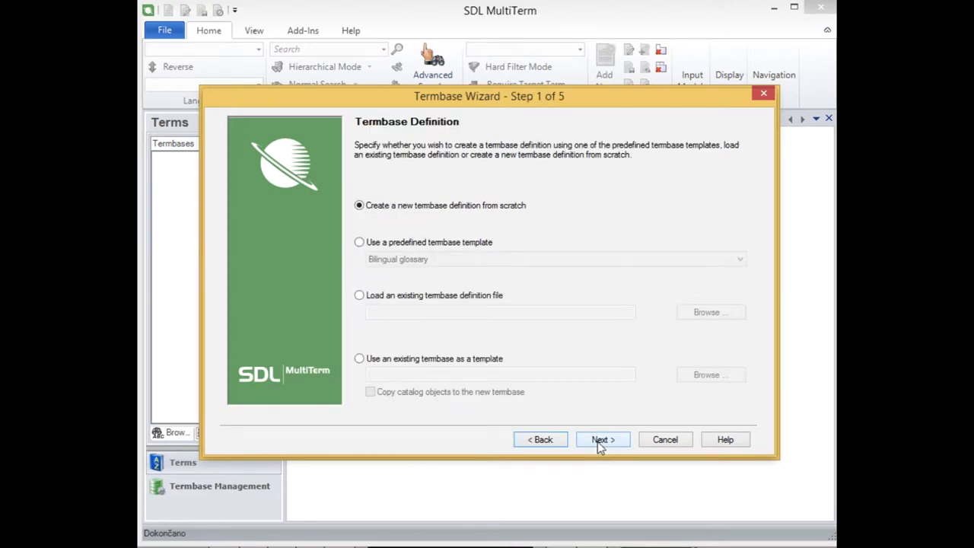
click(597, 441)
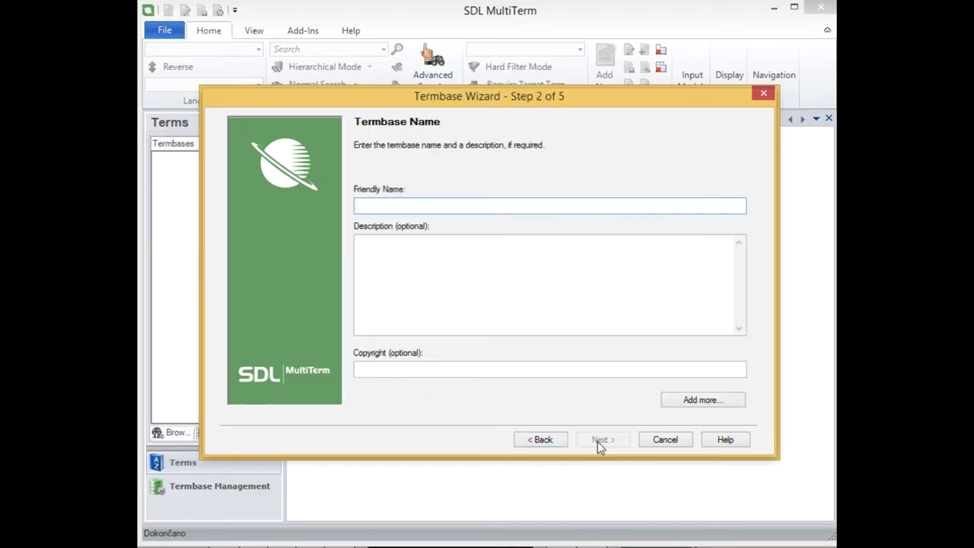
text(climbing equipment)
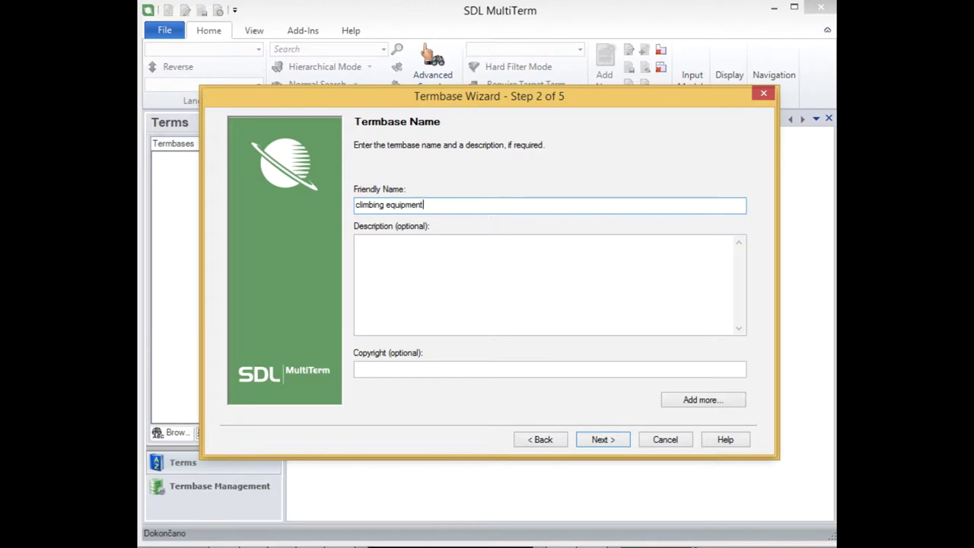
click(595, 441)
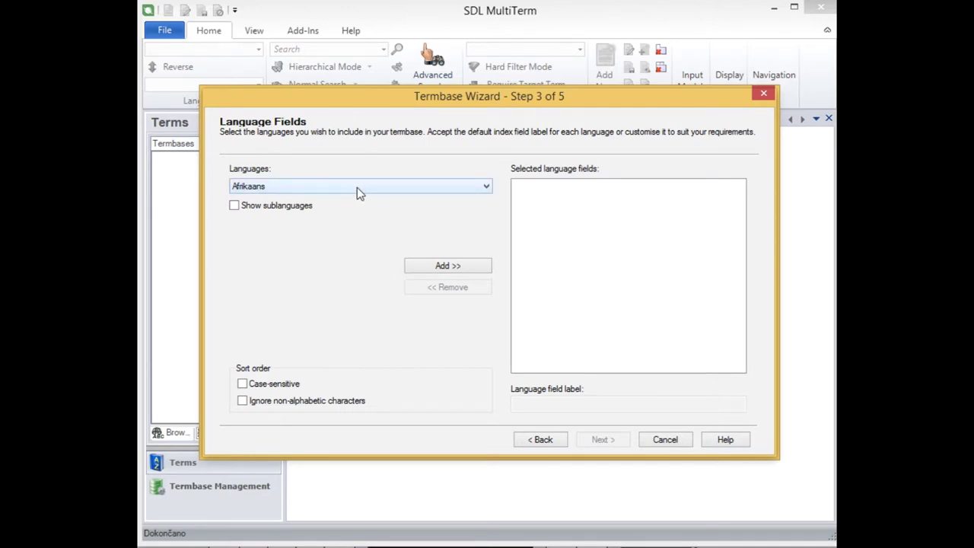
- Add English and Slovenian as the termbase's language fields, without sublanguages
click(357, 187)
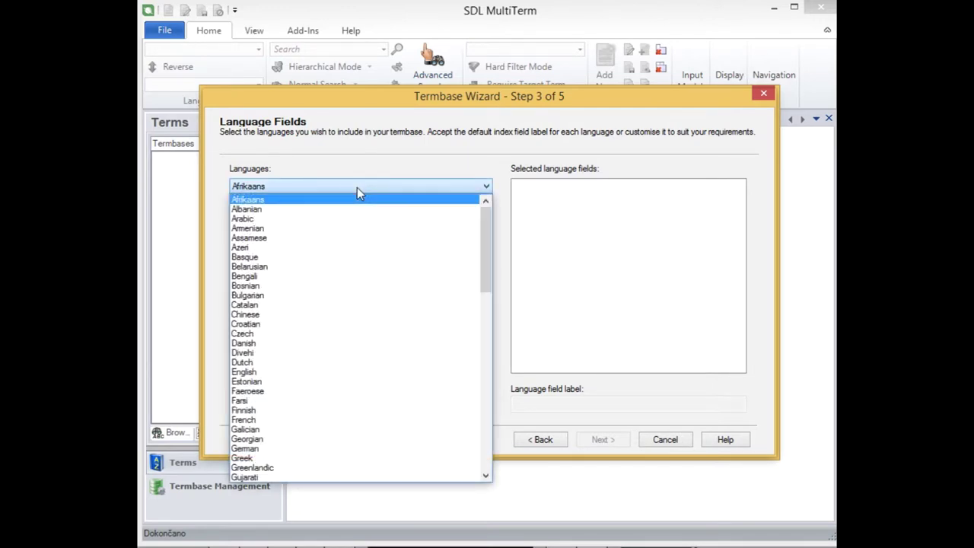
key(e)
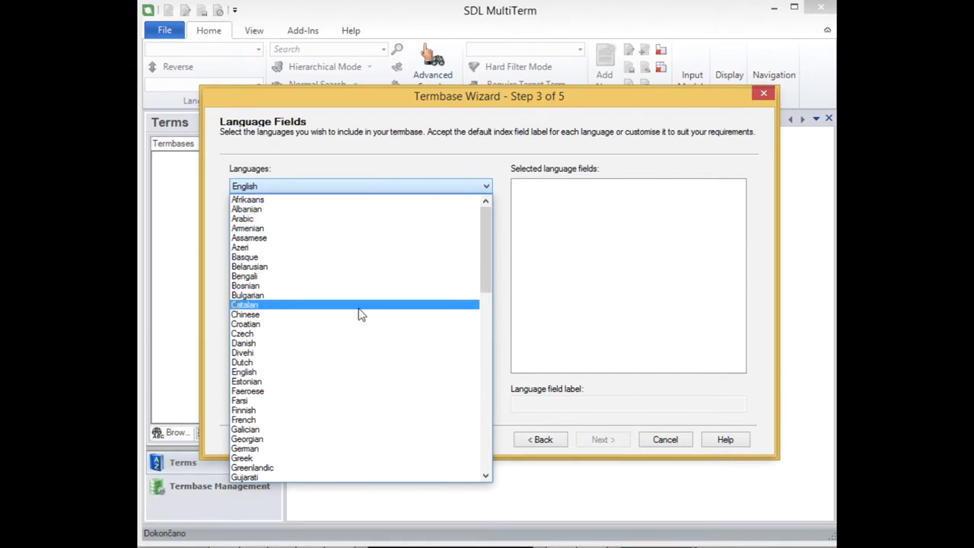
click(353, 372)
click(425, 268)
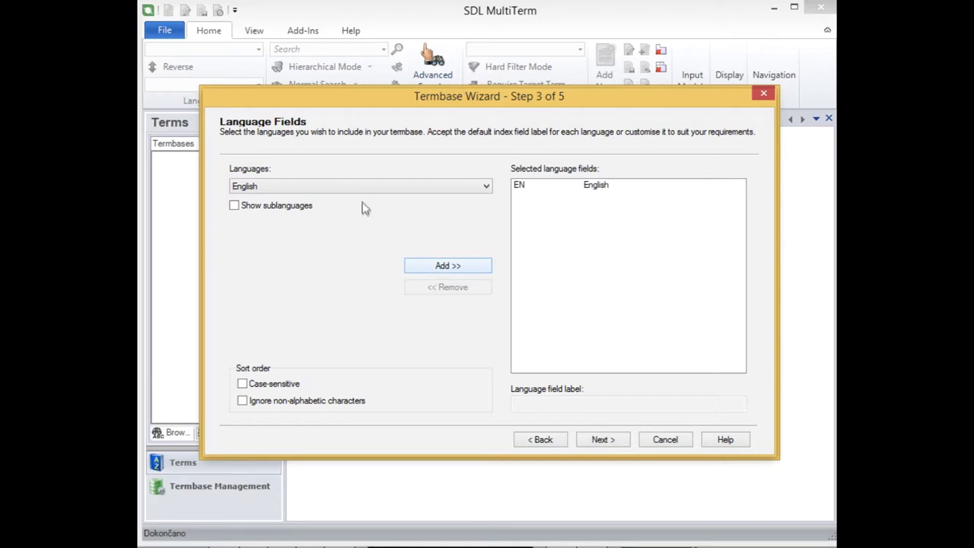
click(348, 186)
text(slovak)
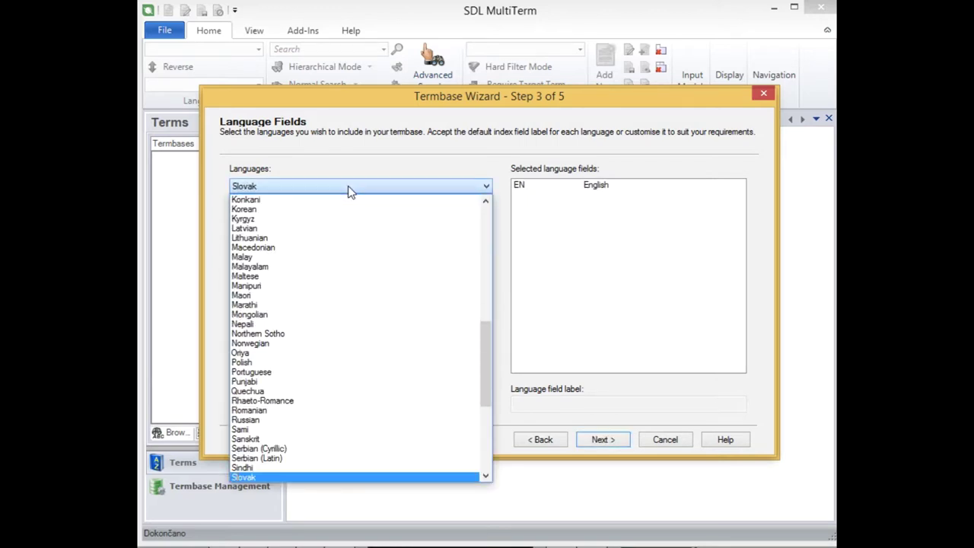
key(Down)
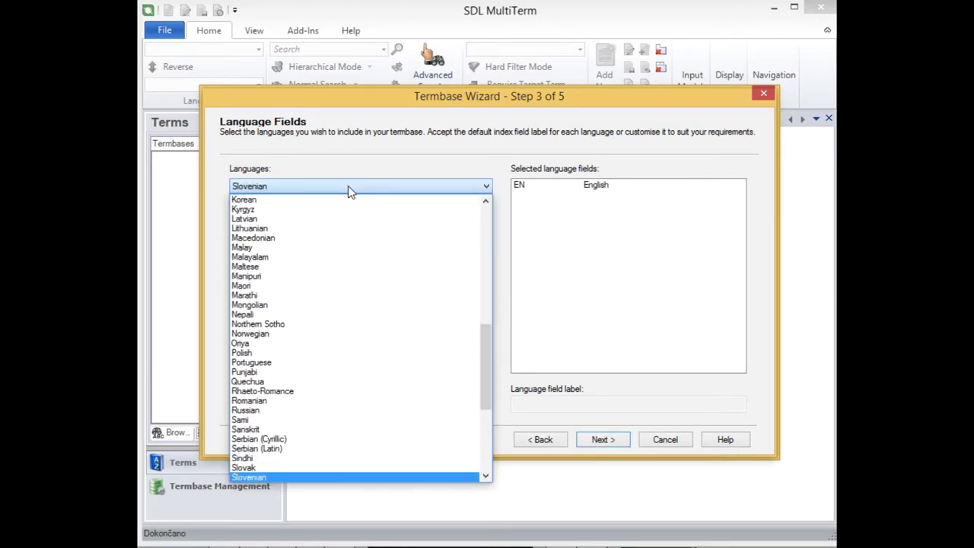
click(326, 476)
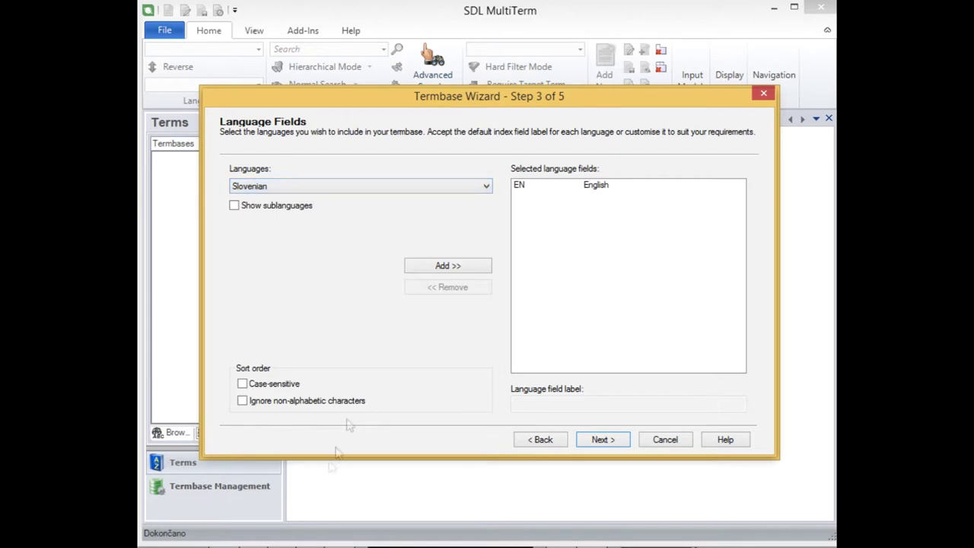
click(439, 265)
click(615, 444)
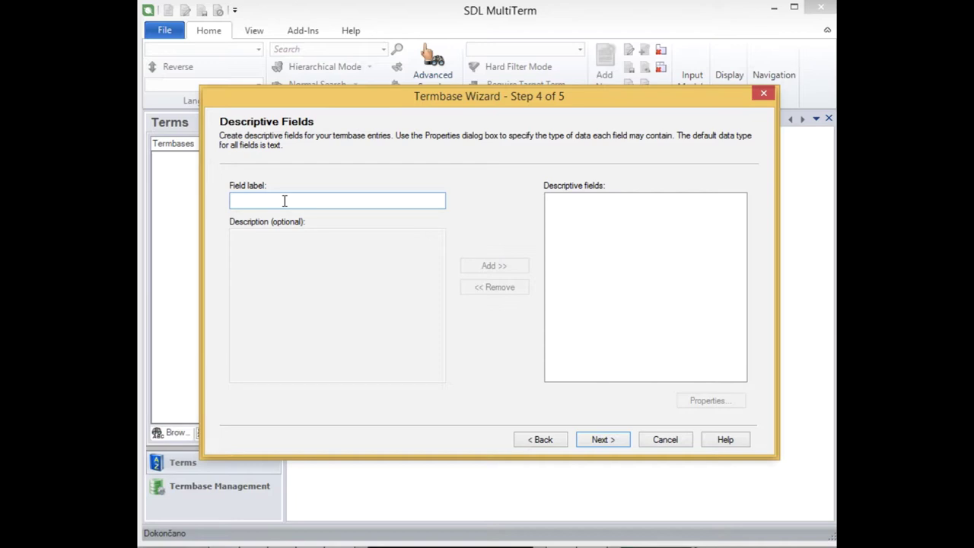
- Add three descriptive fields labelled Definition, Example and Image to the termbase
text(Definition)
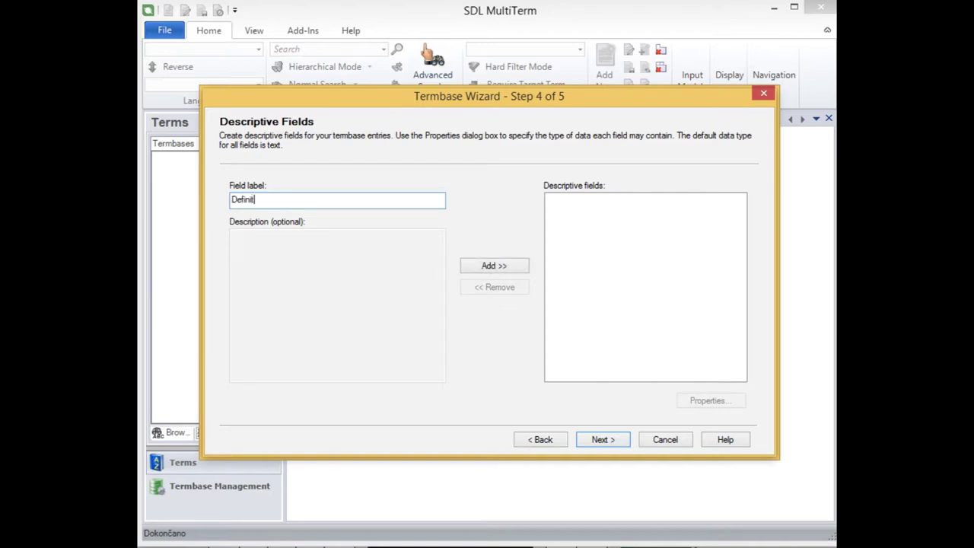
click(495, 266)
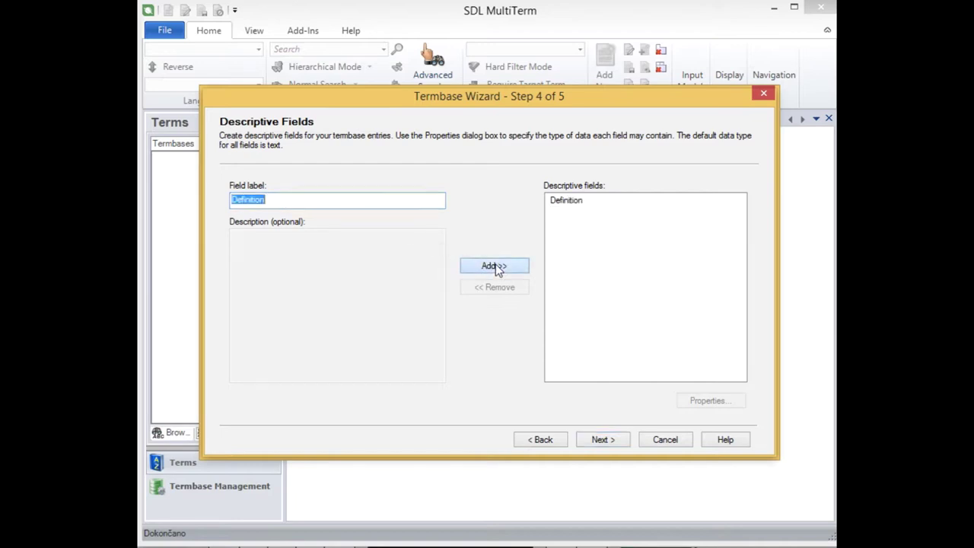
text(E)
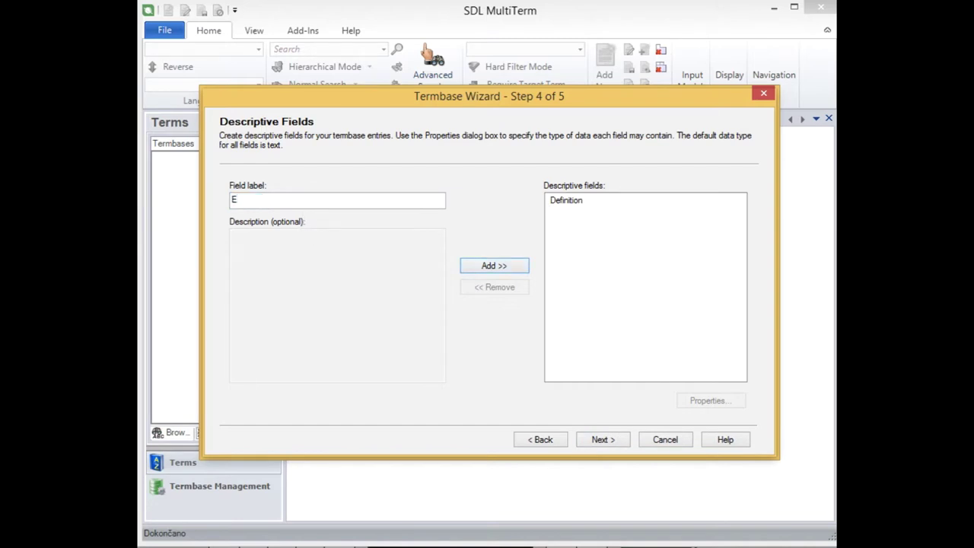
text(xample)
click(487, 267)
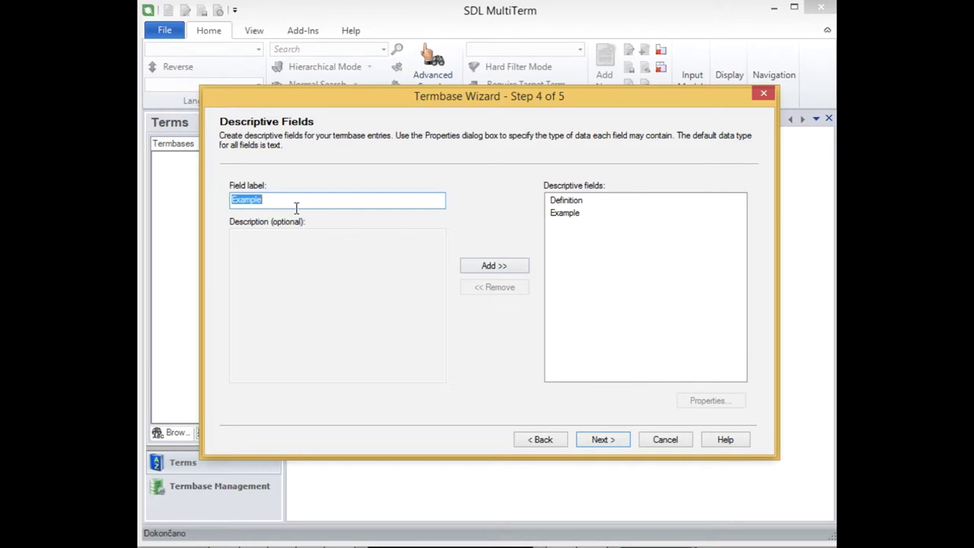
text(Image)
click(487, 266)
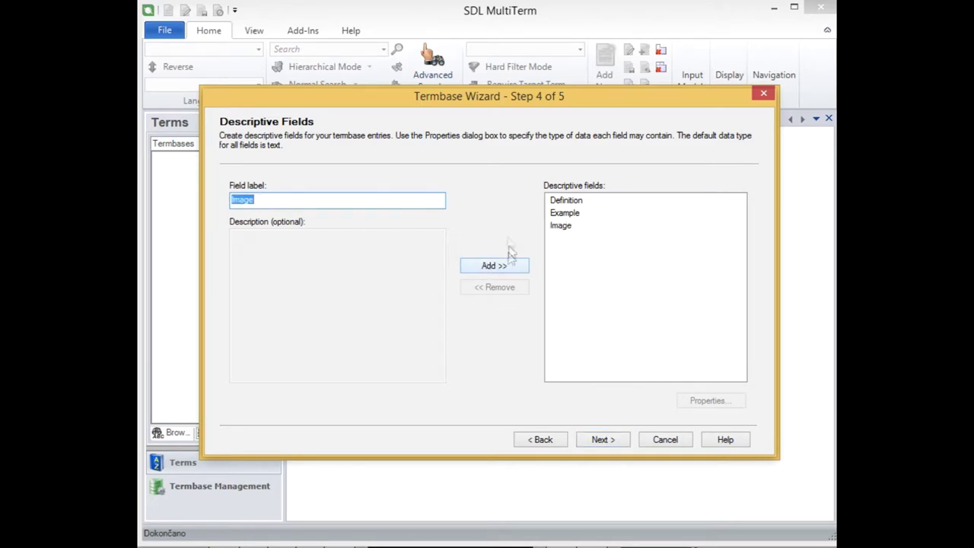
- Set the Image field's data type to Multimedia File and proceed to the entry structure
click(560, 228)
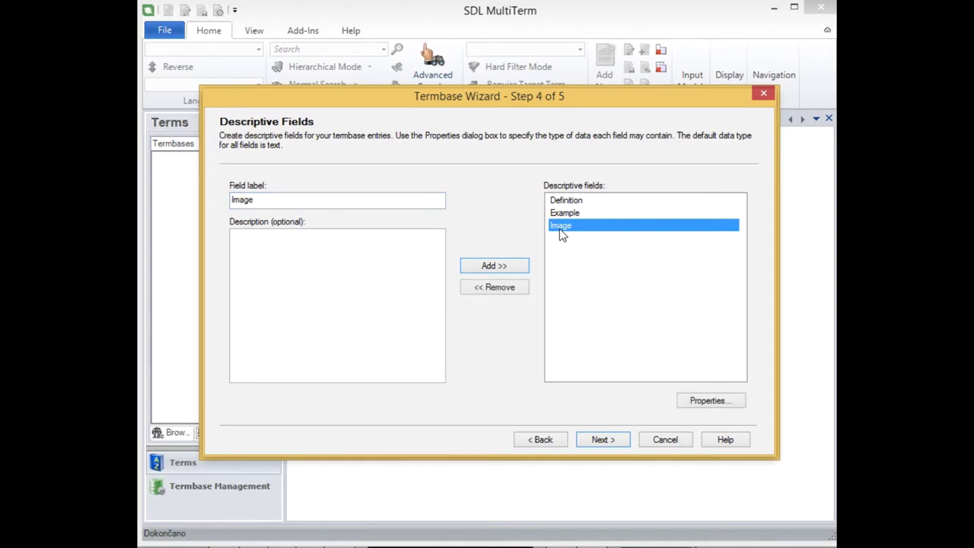
click(701, 401)
click(471, 205)
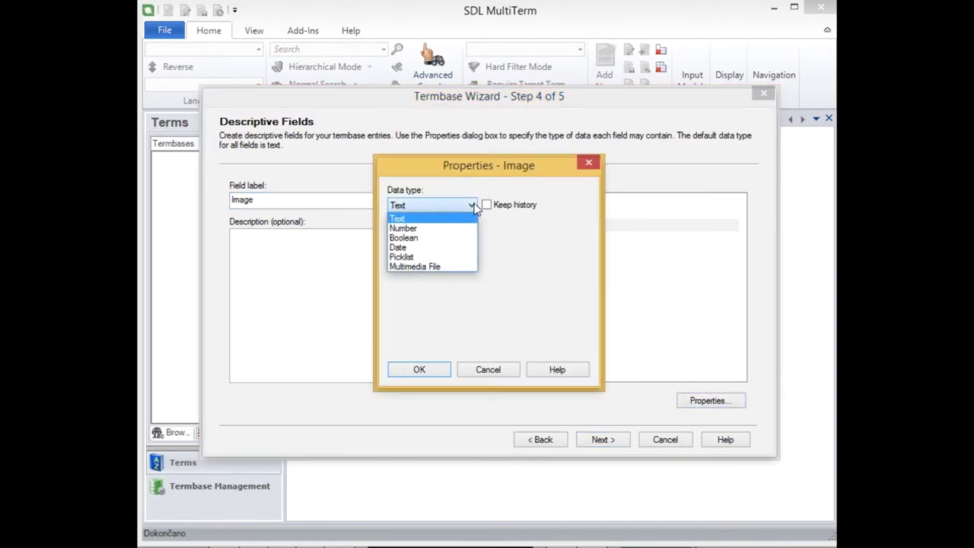
click(465, 267)
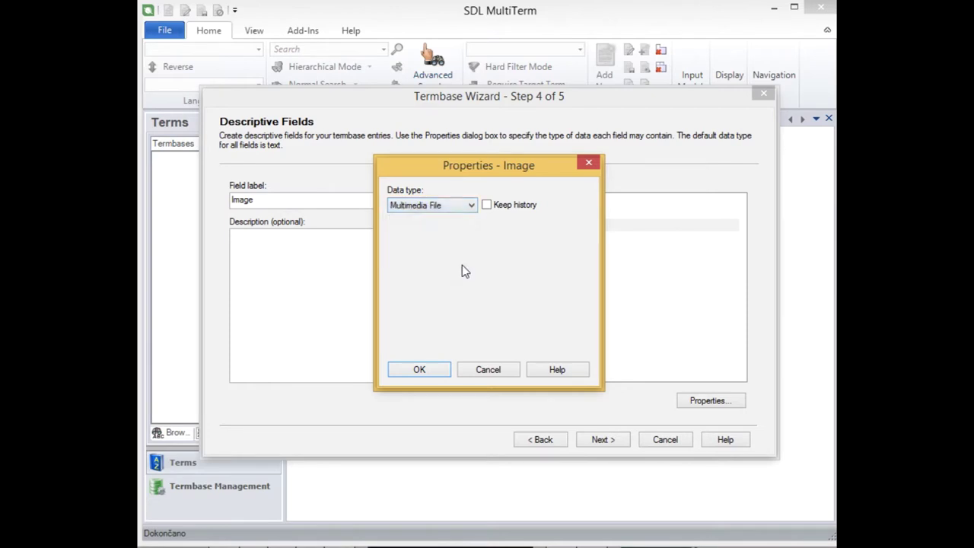
click(417, 370)
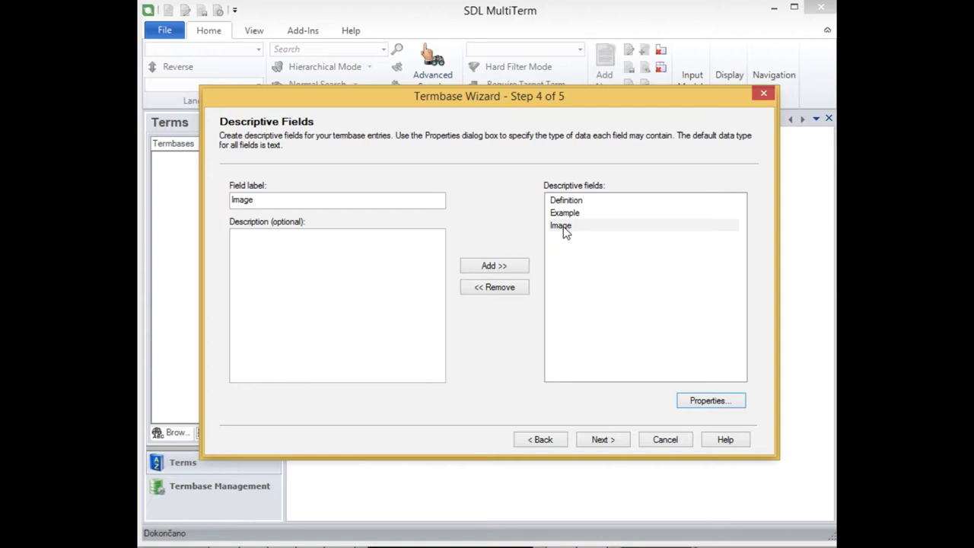
click(602, 442)
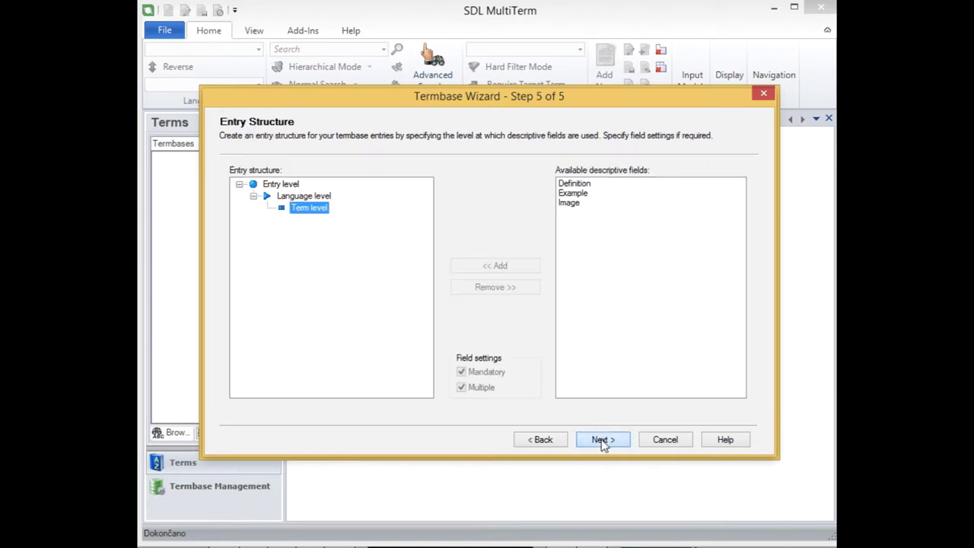
- Place the Image field at the entry level of the entry structure
click(275, 184)
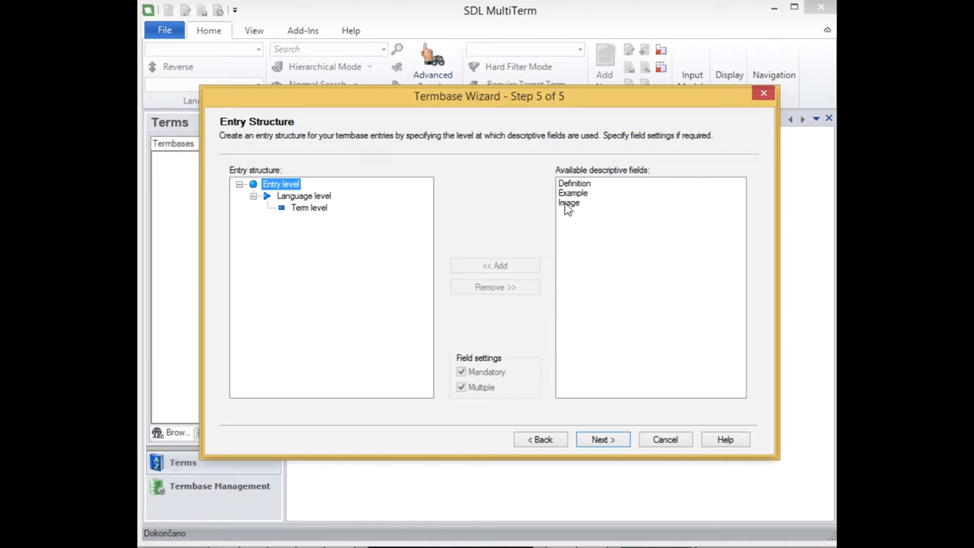
click(567, 202)
click(281, 185)
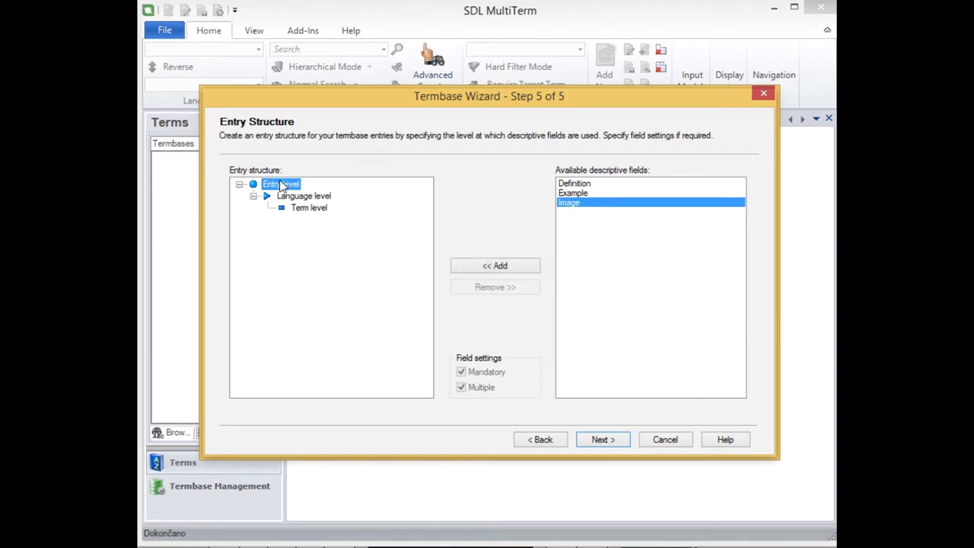
click(494, 266)
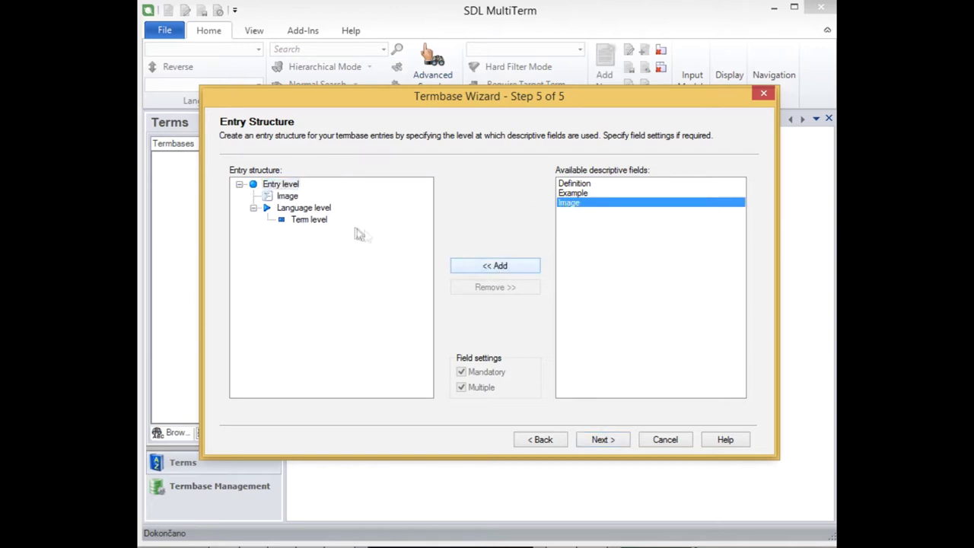
- Place only the Definition field at the language level of the entry structure
click(323, 211)
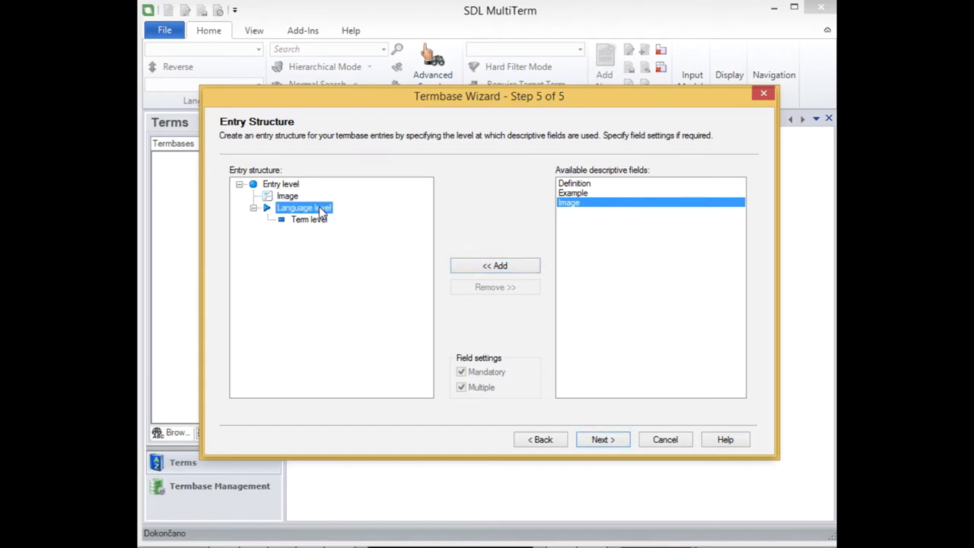
ctrl+click(564, 186)
ctrl+click(565, 204)
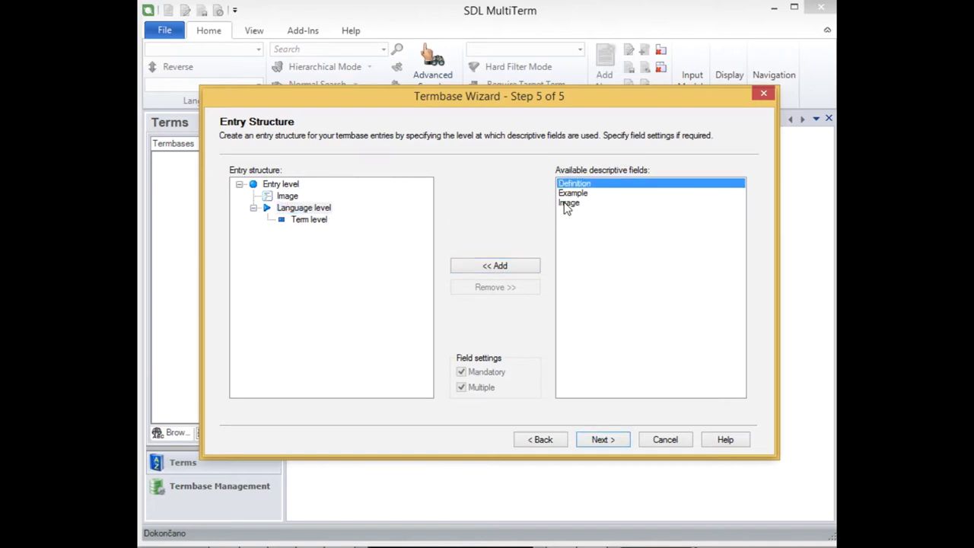
click(308, 212)
click(458, 264)
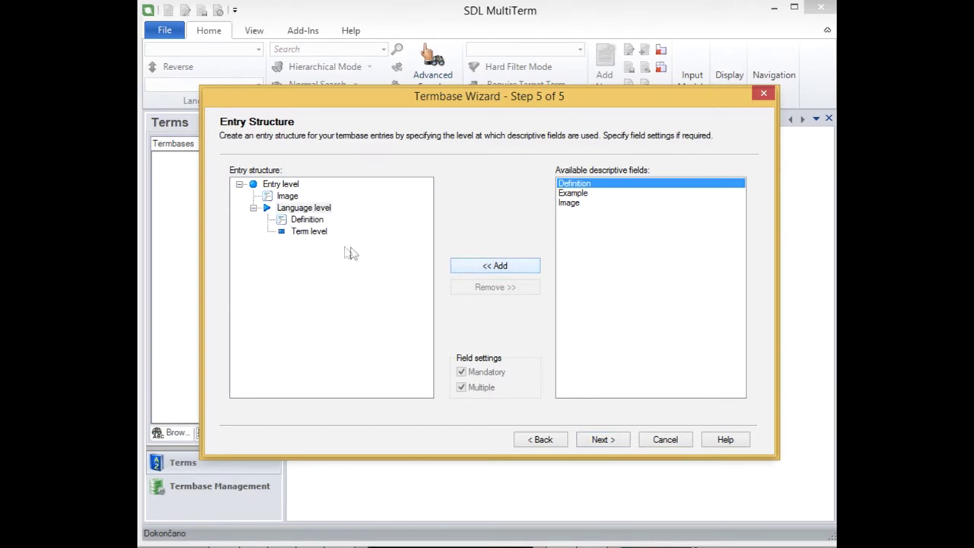
- Place only the Example field at the term level of the entry structure and finish the Termbase Wizard
click(314, 231)
ctrl+click(573, 193)
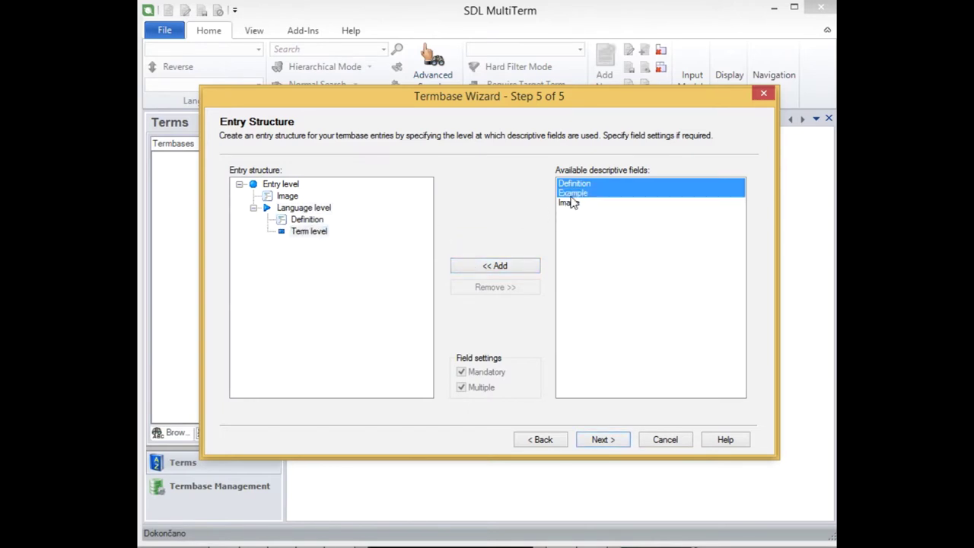
ctrl+click(571, 184)
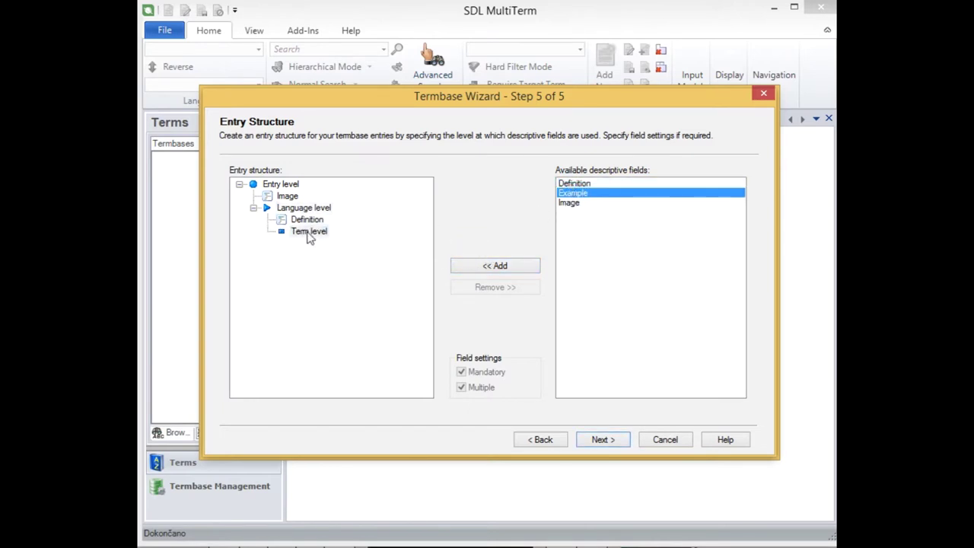
click(311, 233)
click(482, 265)
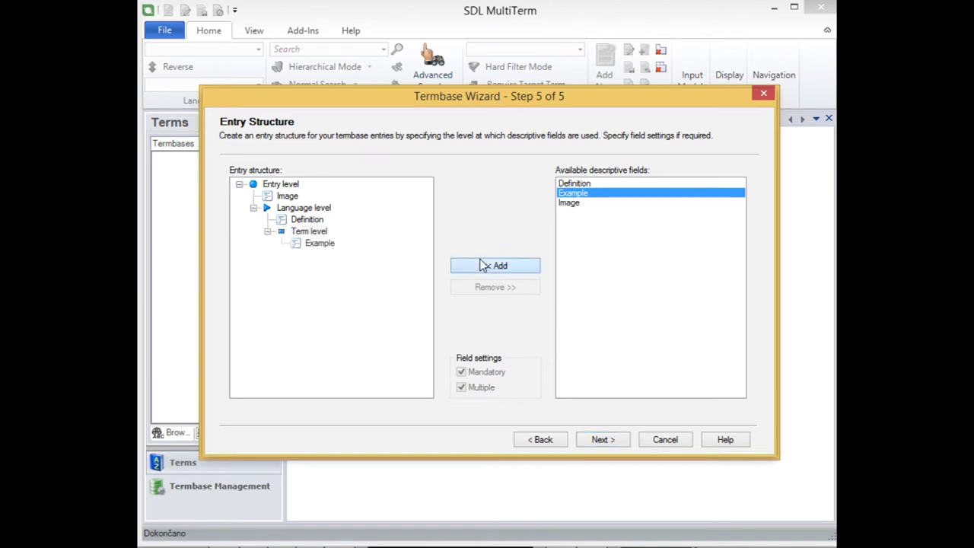
click(606, 440)
click(606, 441)
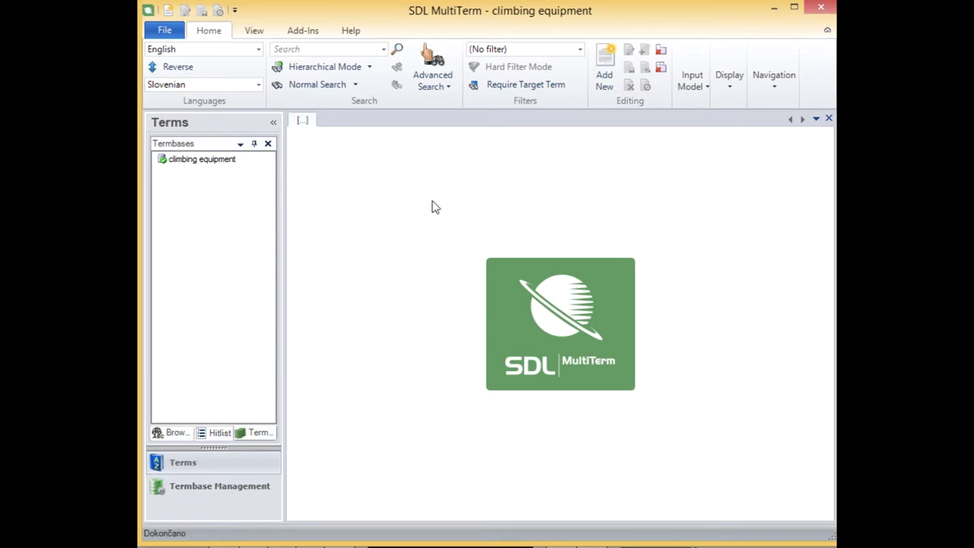
- Create a new entry with the English term "belay device" and the Slovenian term "varovalna naprava"
click(606, 69)
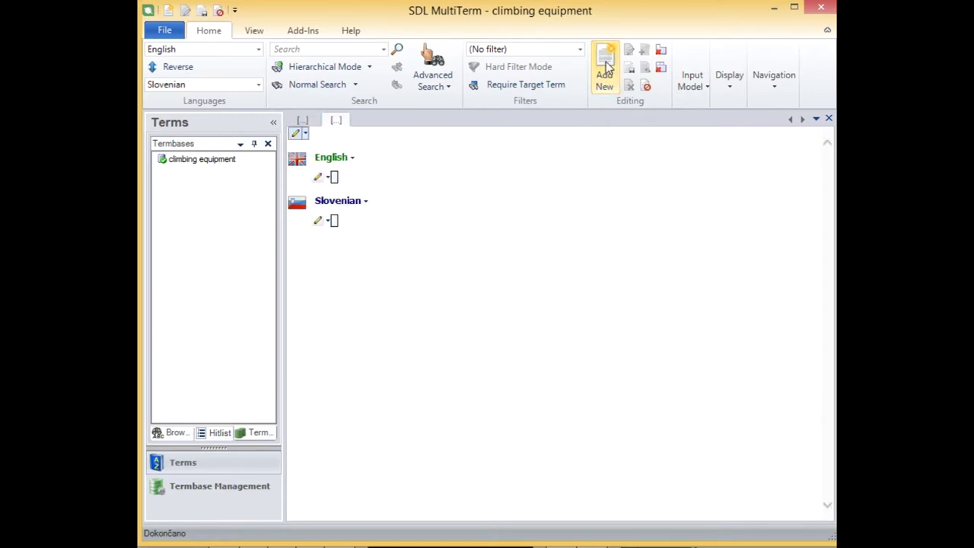
click(334, 177)
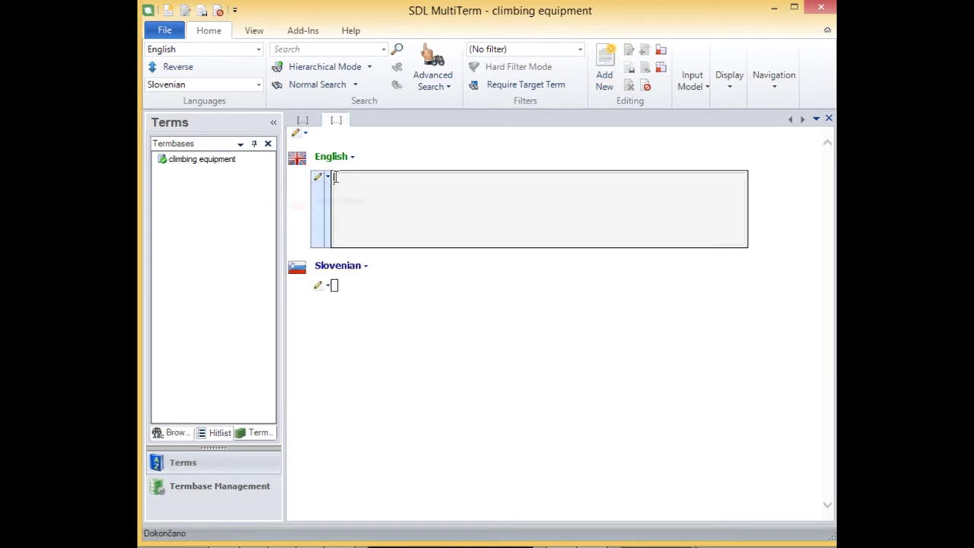
text(belay device)
key(Return)
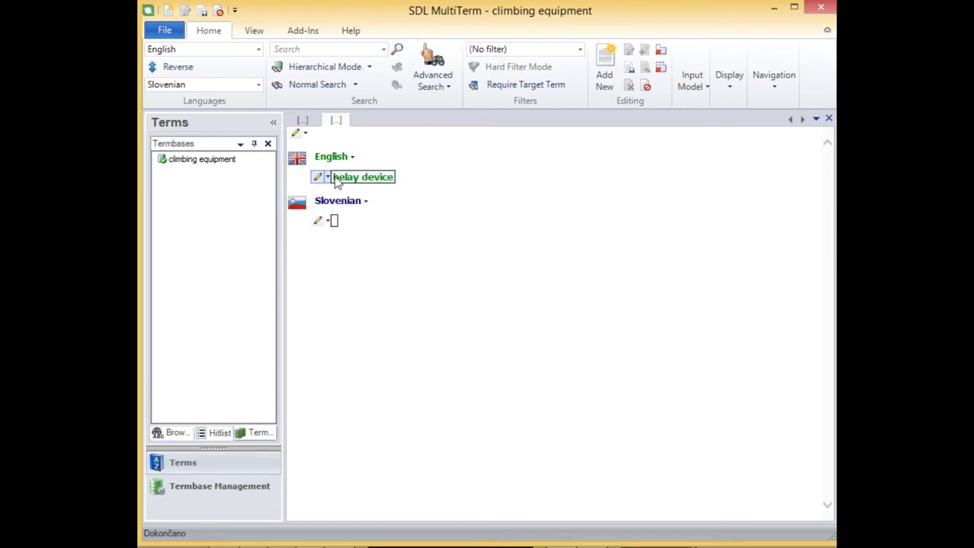
click(334, 222)
text(varovaln)
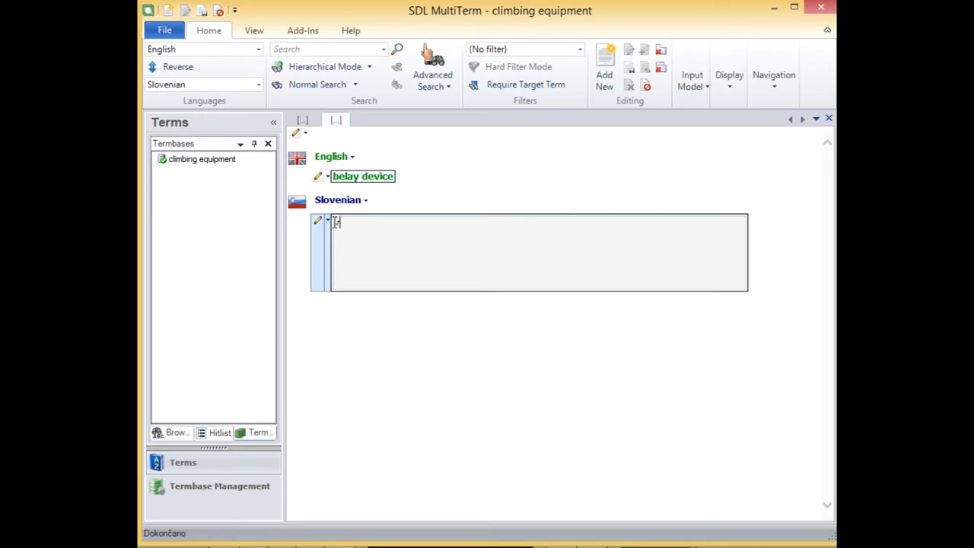
text(a naprava)
key(Return)
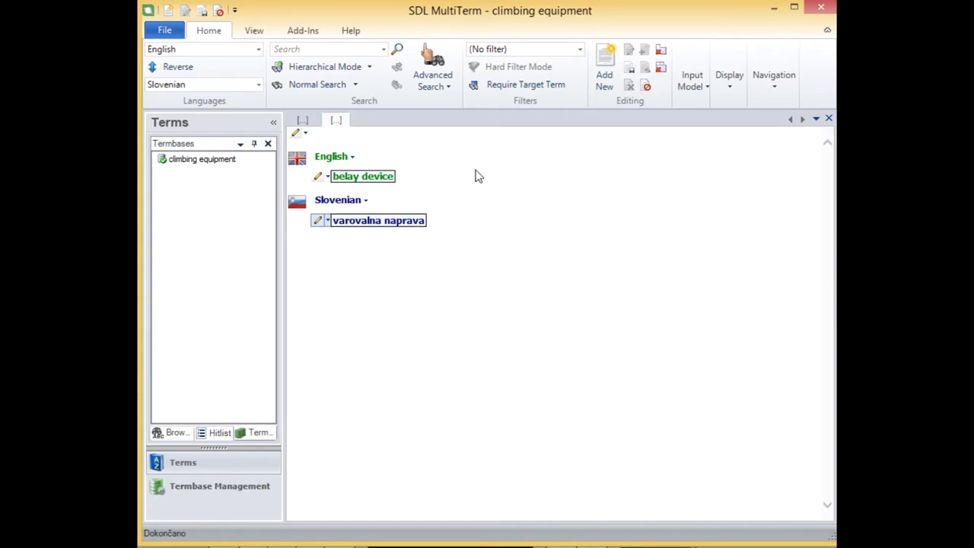
- Add the English-level Definition "Mechanical piece of climbing equipment used to control a rope during belaying."
click(352, 157)
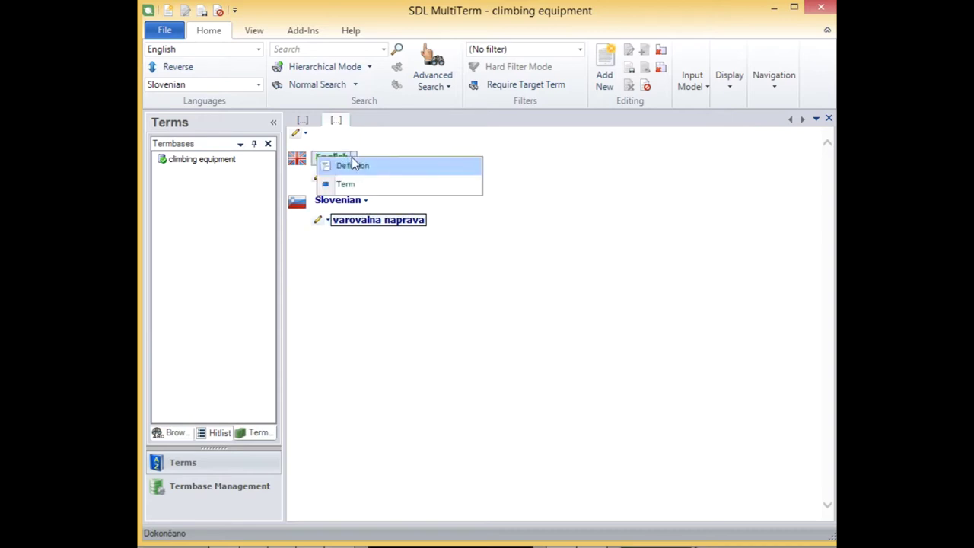
click(364, 167)
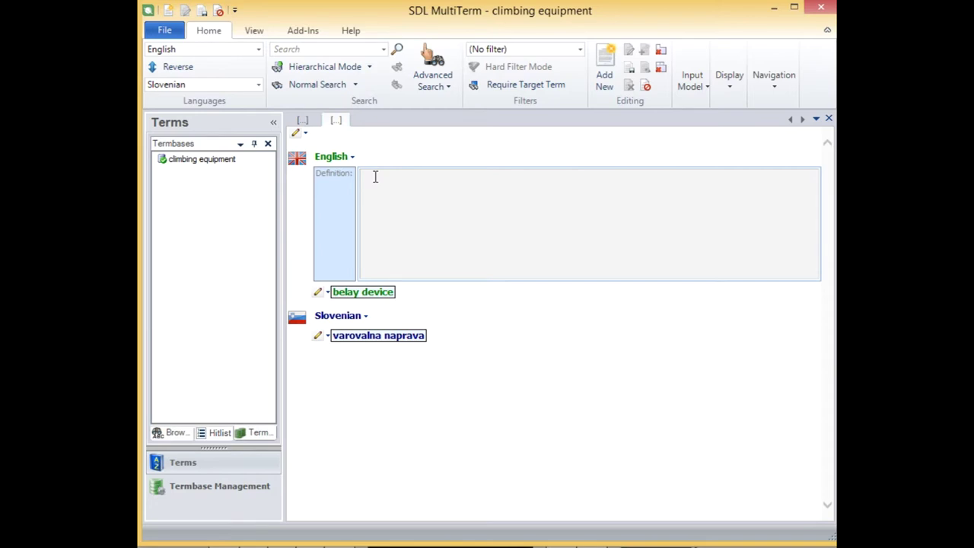
text(Mechanical piece of climbing)
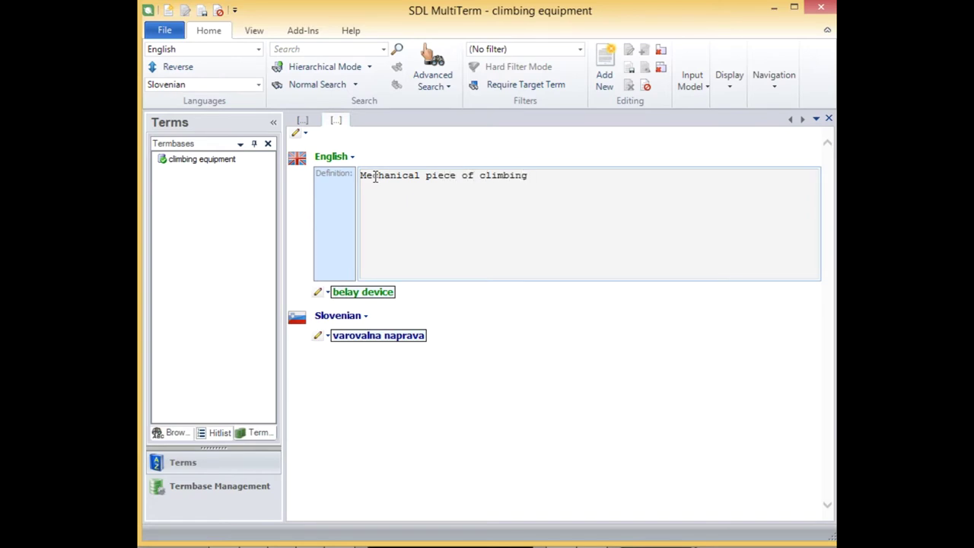
text( equipment)
text(used to control)
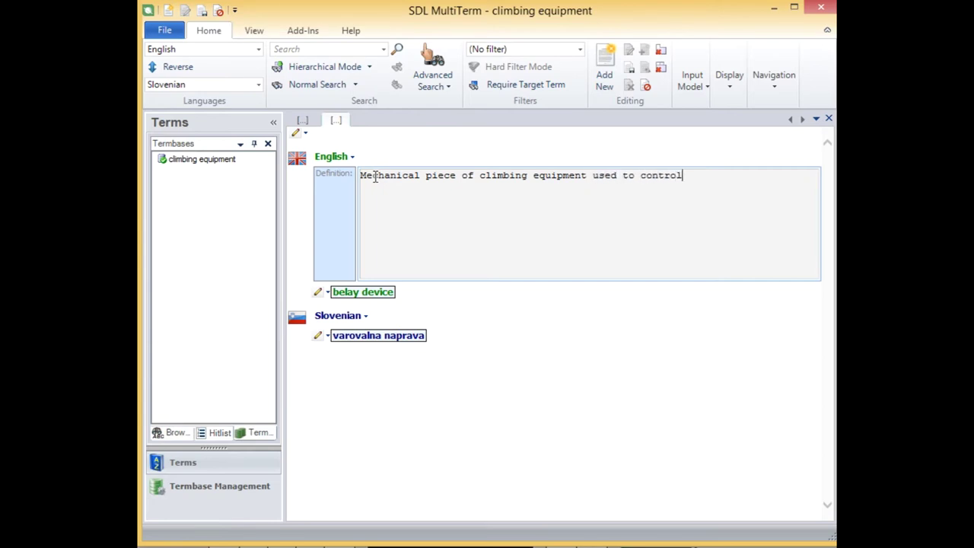
text( a rope during belaying.)
key(ctrl+s)
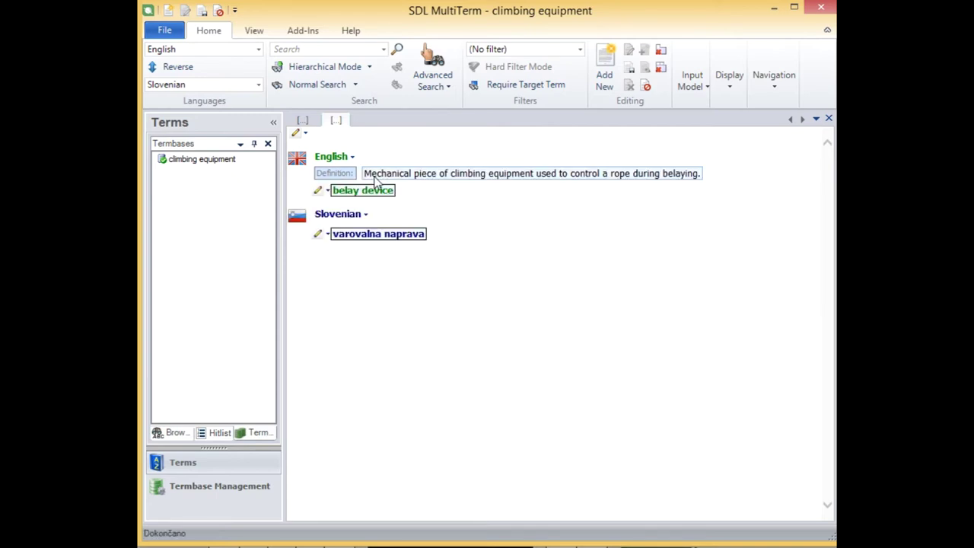
- Add an Image field at entry level with the file 1reverso.jpg from the prev-teh-RUHR folder, and save the entry
click(307, 136)
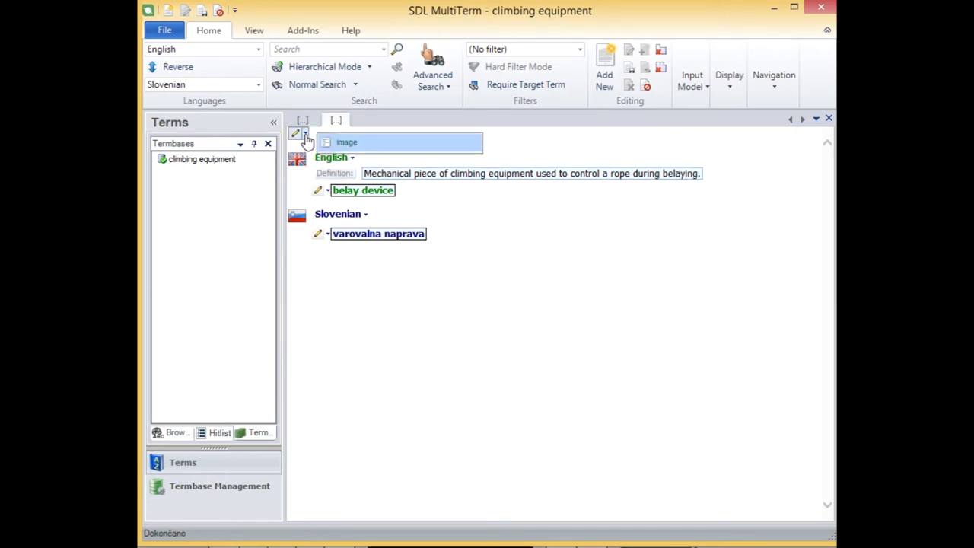
click(351, 139)
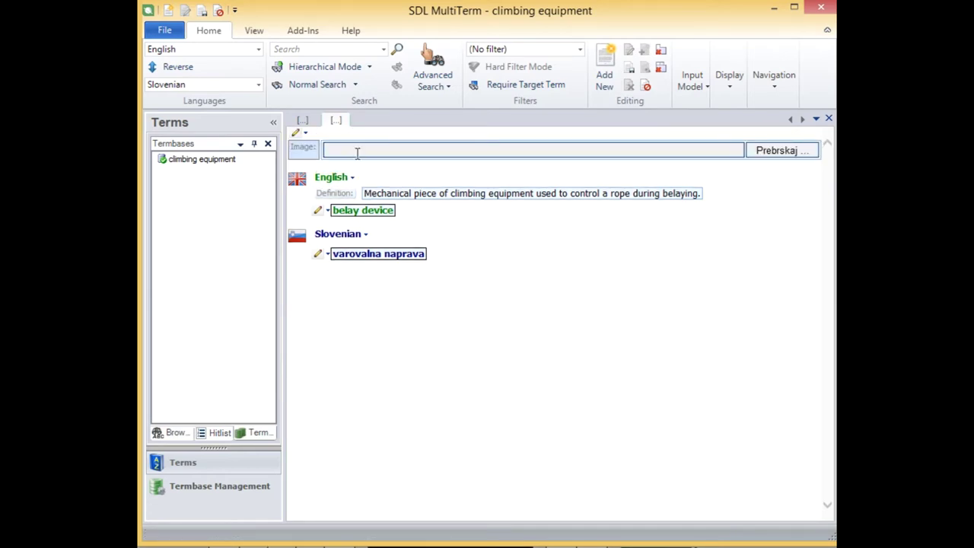
click(773, 153)
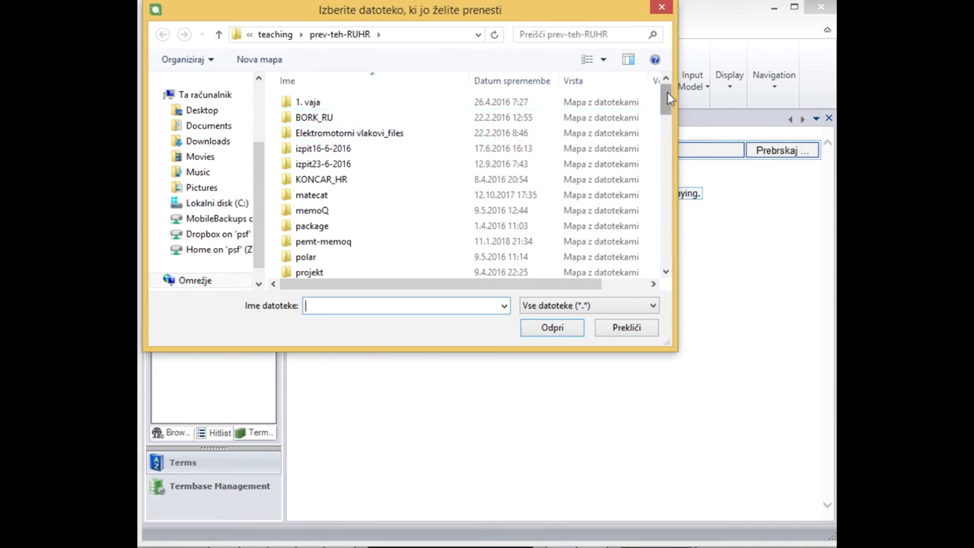
drag(667, 92, 665, 118)
click(324, 236)
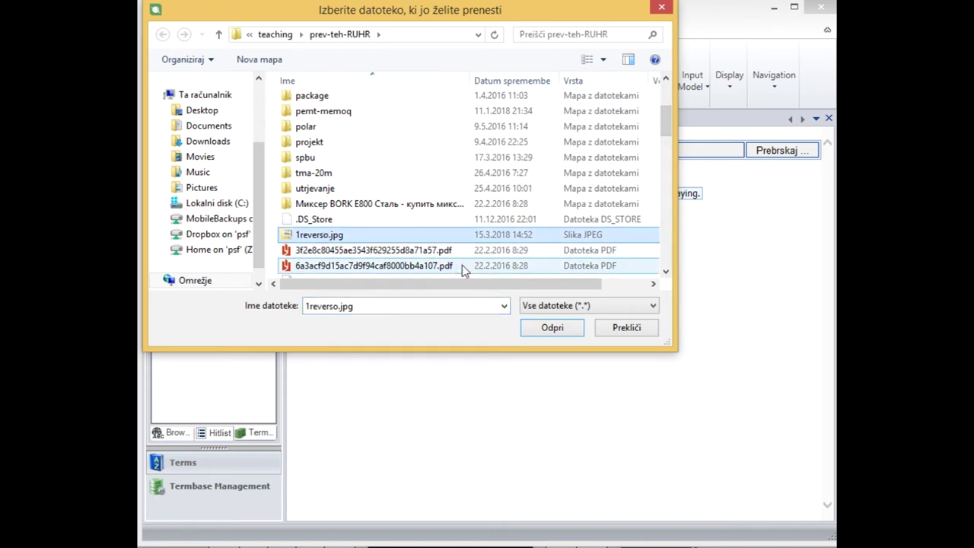
click(527, 325)
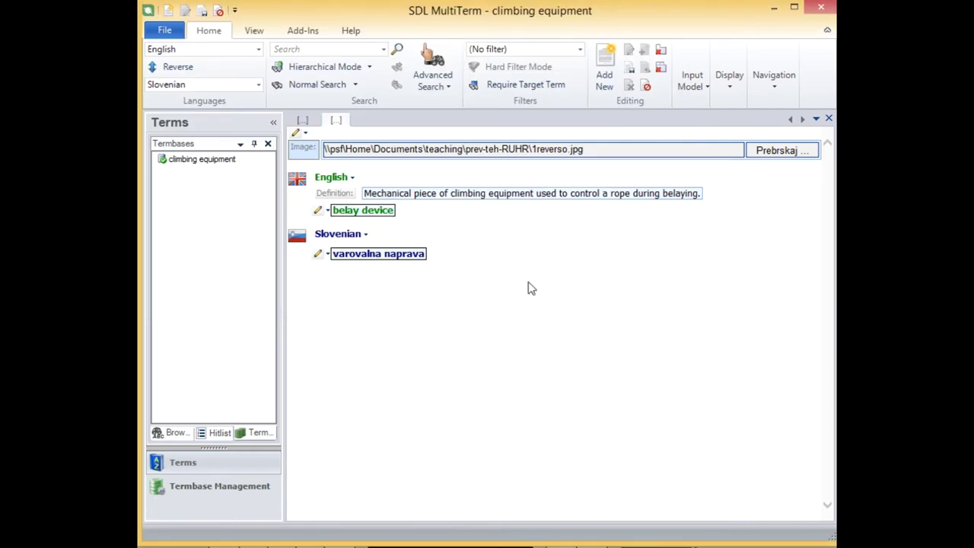
click(608, 159)
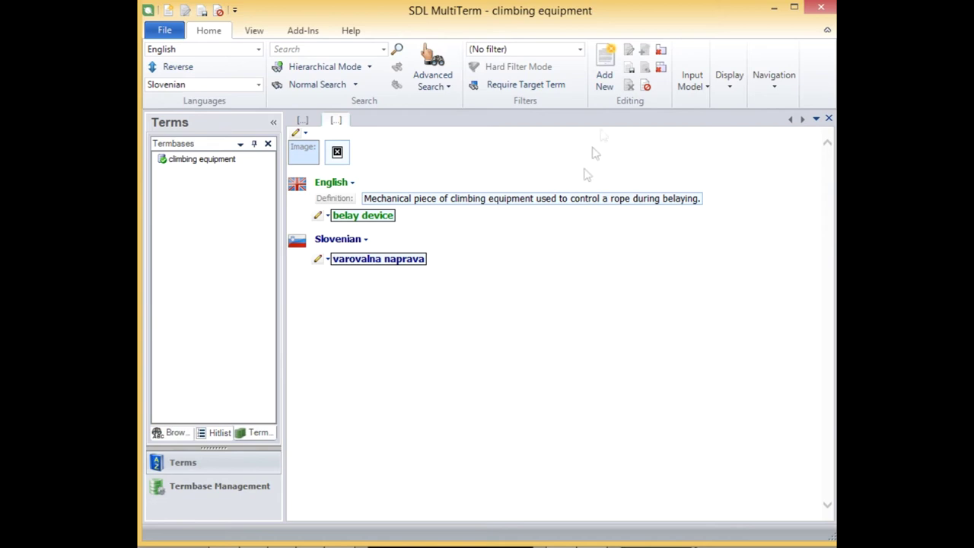
click(630, 74)
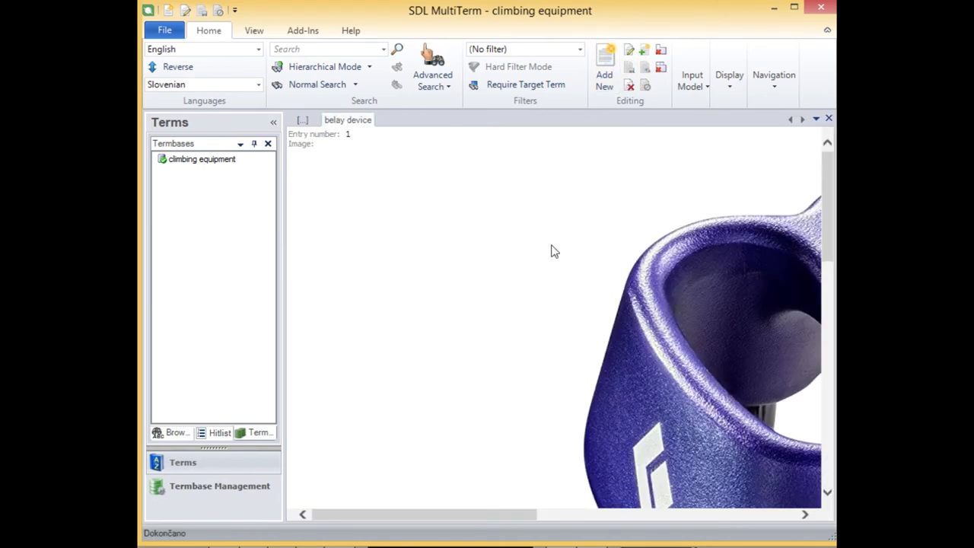
- Review the saved belay device entry from its image down to both language sections, and show the browse list of terms
scroll(598, 276, down, 2)
scroll(597, 276, down, 5)
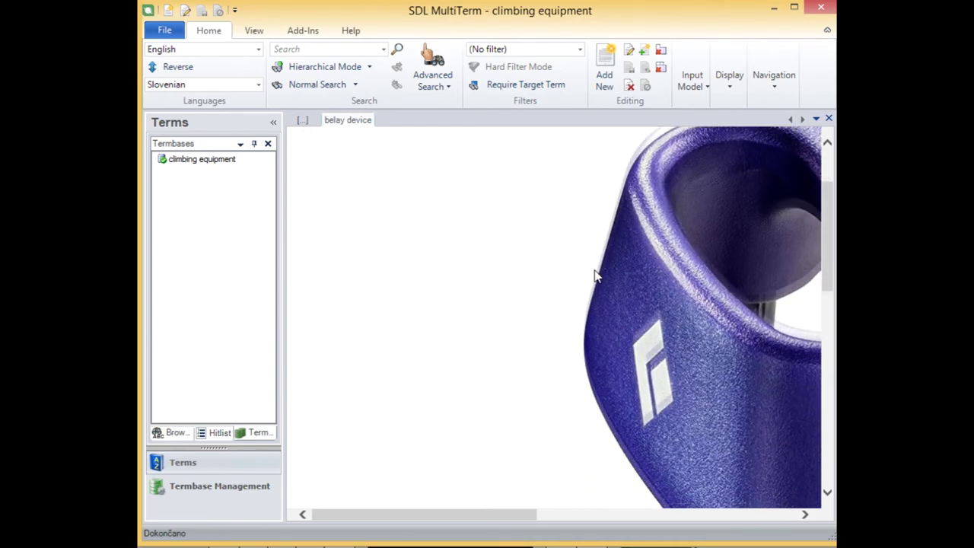
scroll(597, 276, right, 5)
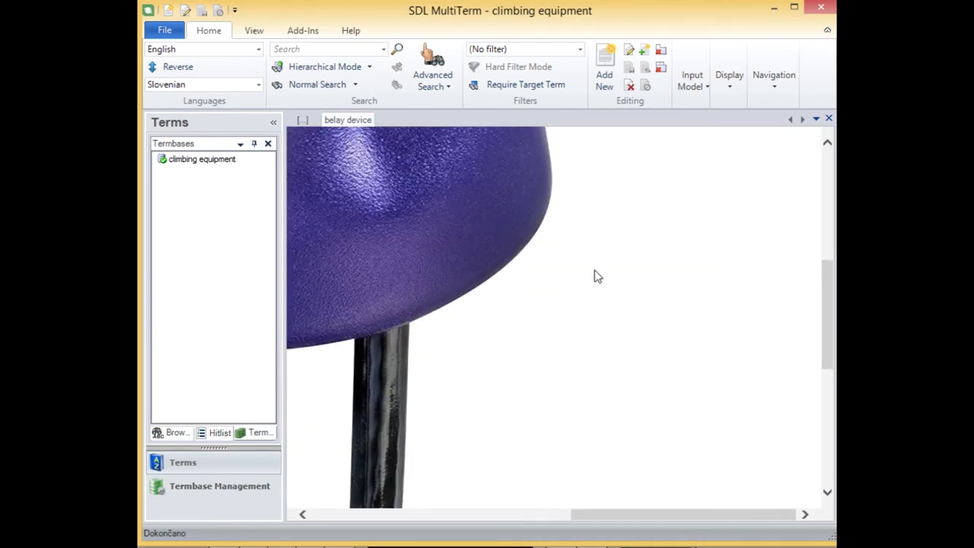
scroll(597, 276, left, 5)
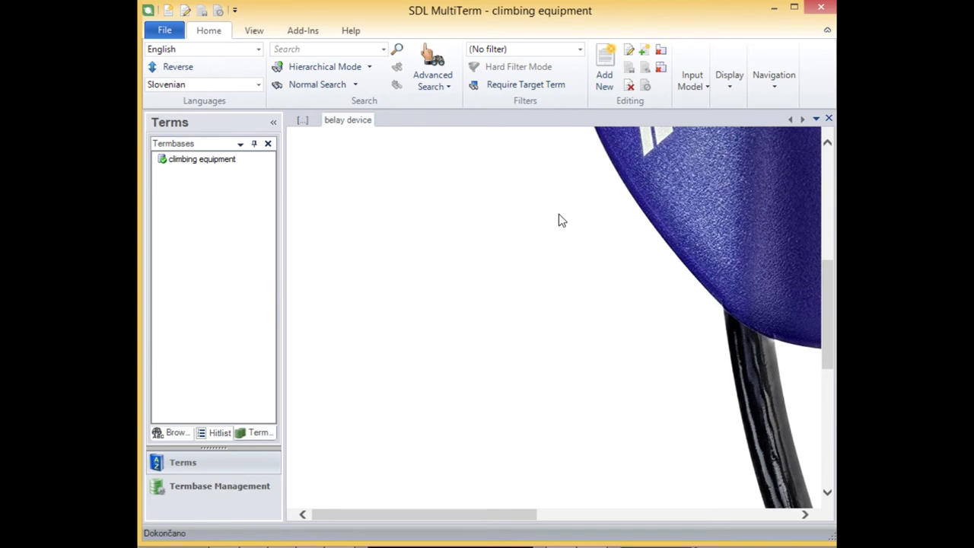
scroll(562, 220, down, 10)
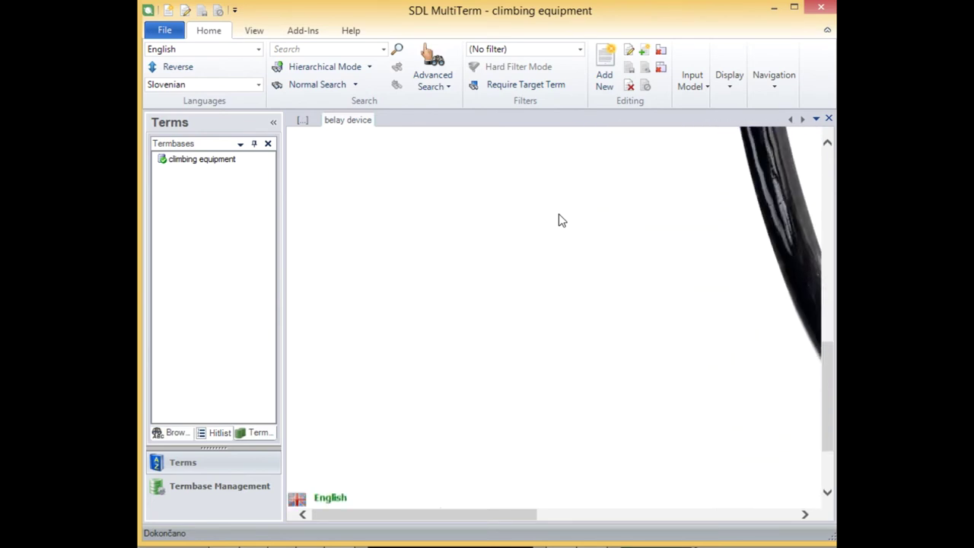
scroll(562, 220, down, 5)
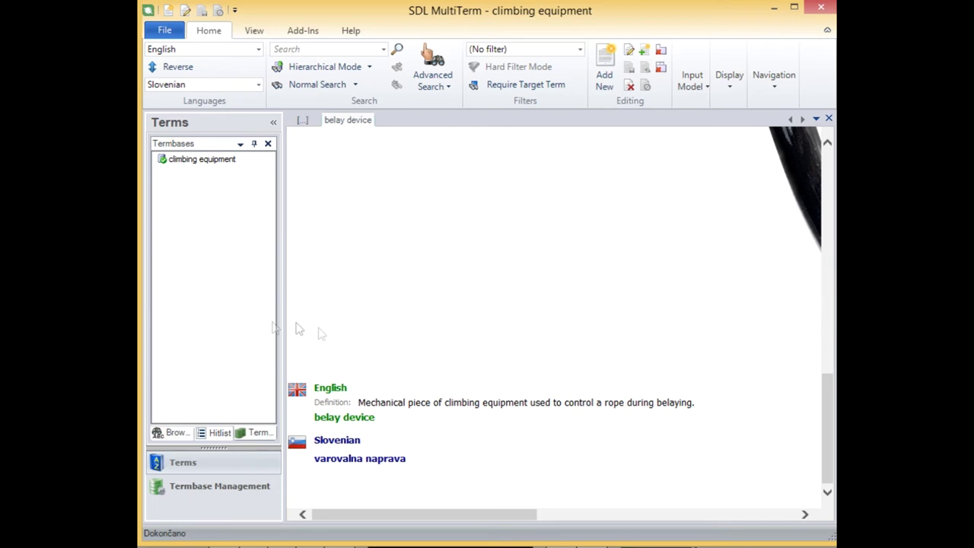
click(172, 433)
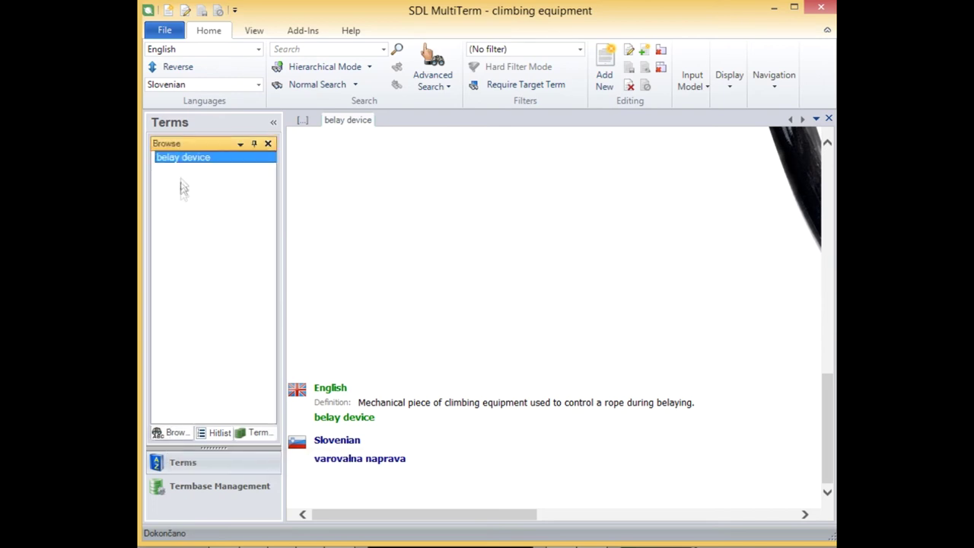